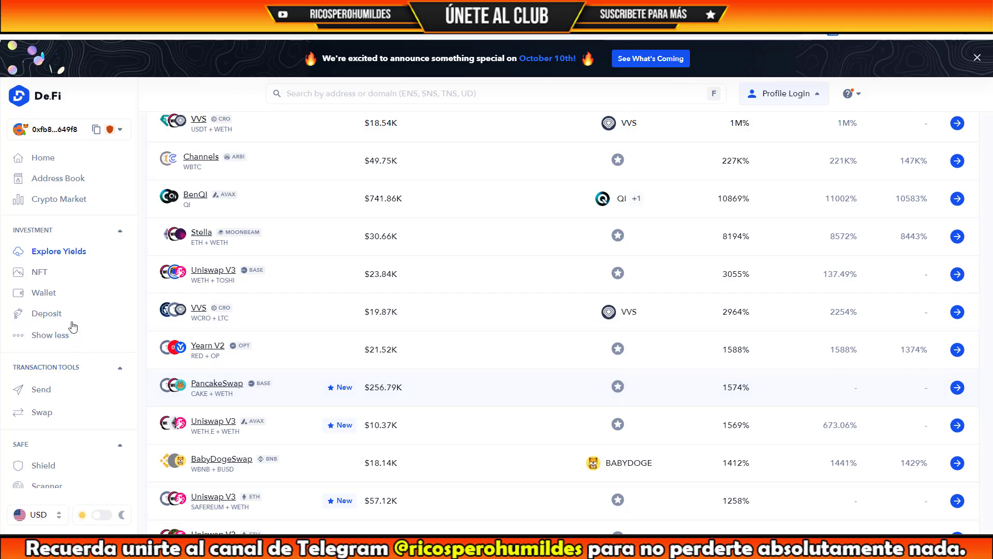
Open the Wallet overview and review the token balances held on each network
click(43, 298)
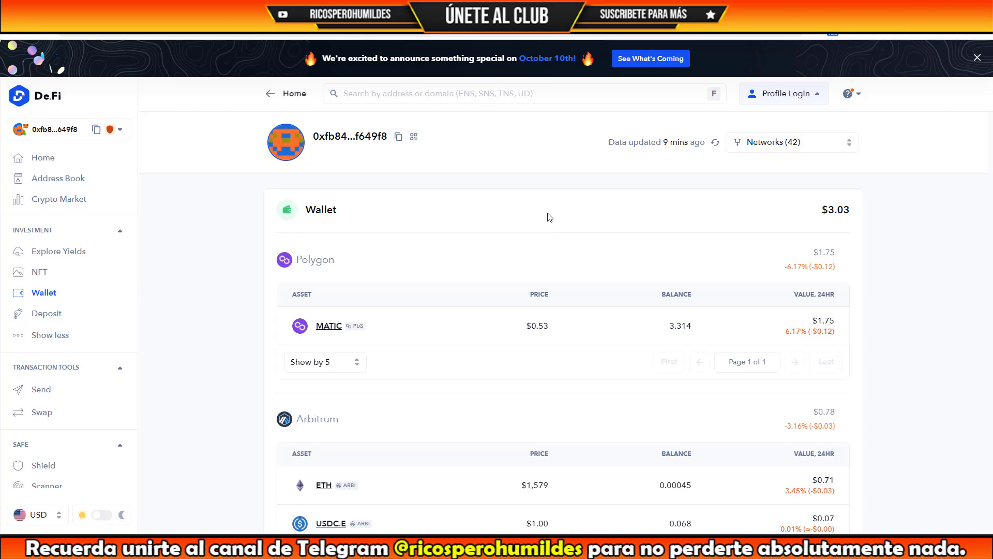
scroll(462, 268, down, 7)
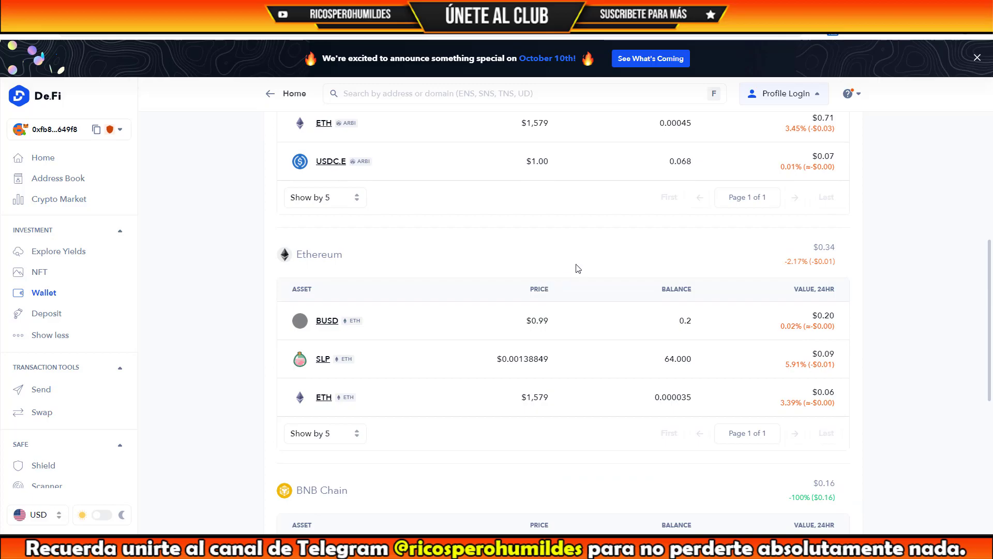
scroll(575, 271, down, 5)
scroll(514, 284, up, 13)
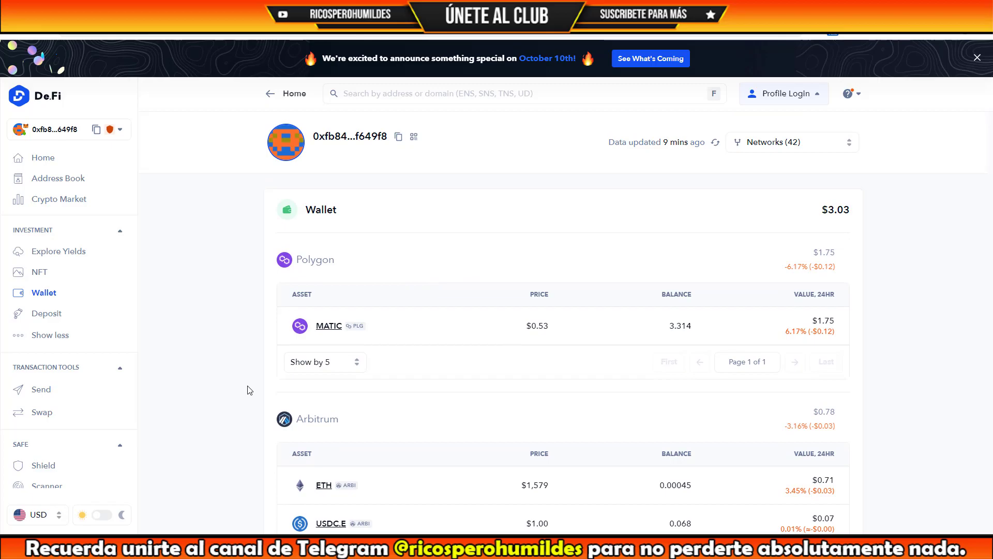
Open Shield and review the wallet health and the high-risk contract approvals through to page 3
scroll(78, 443, down, 2)
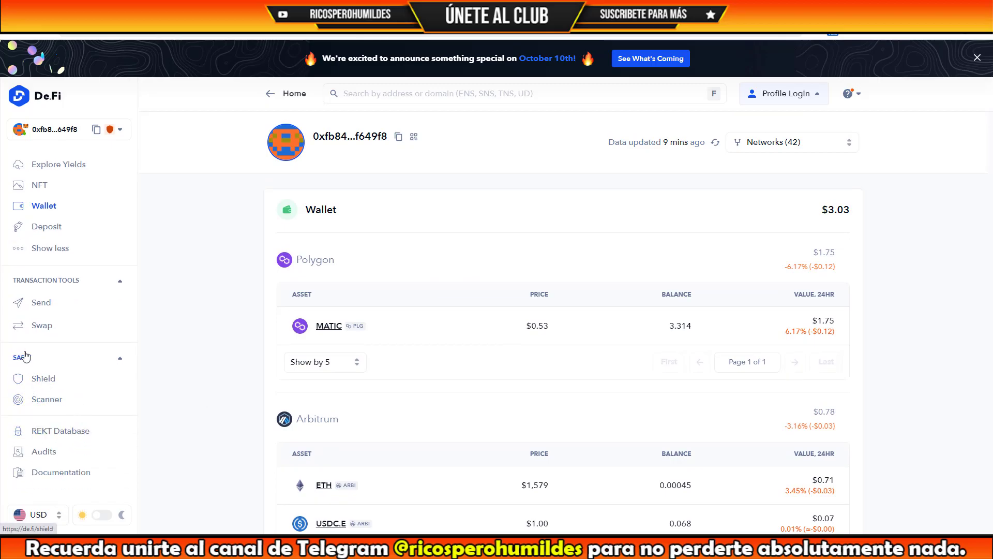
click(47, 384)
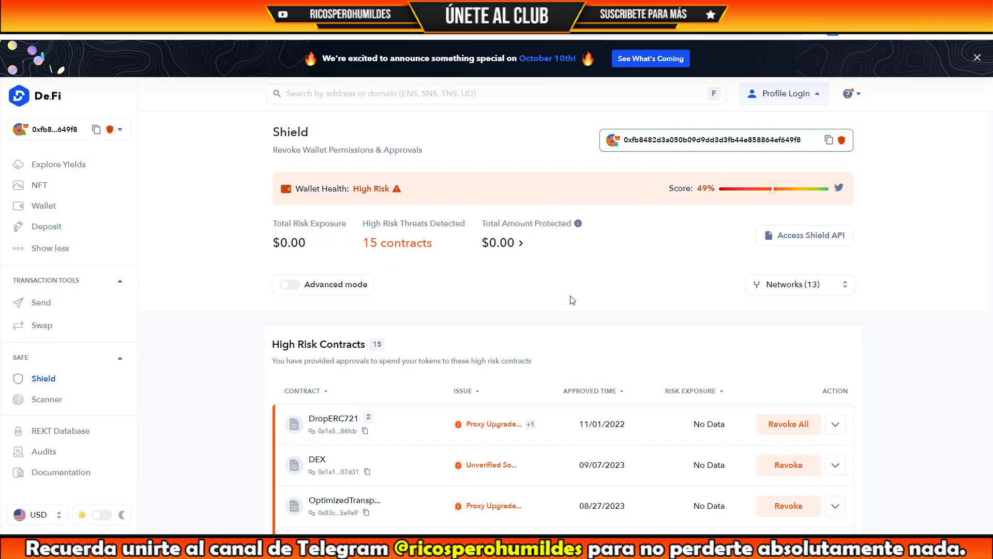
scroll(567, 295, down, 3)
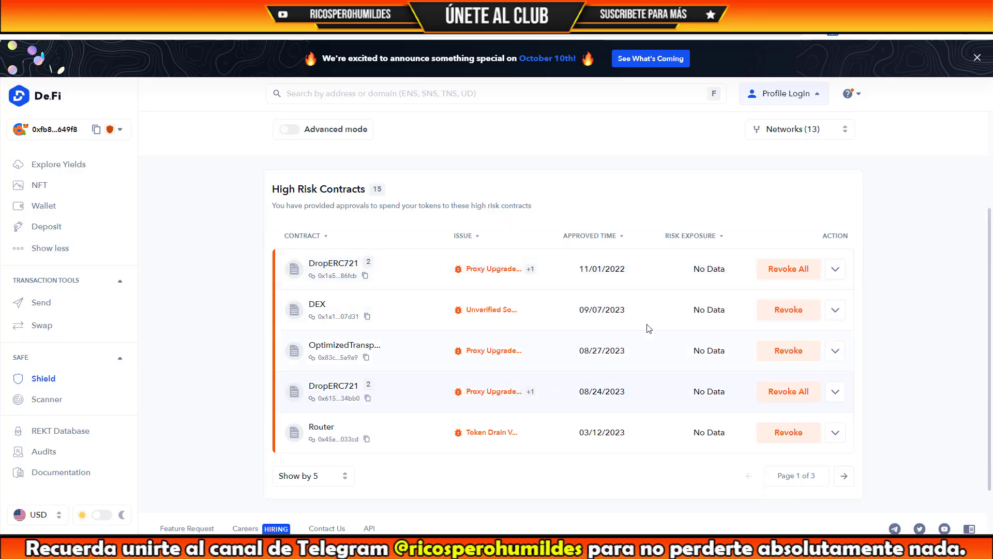
click(845, 477)
click(845, 477)
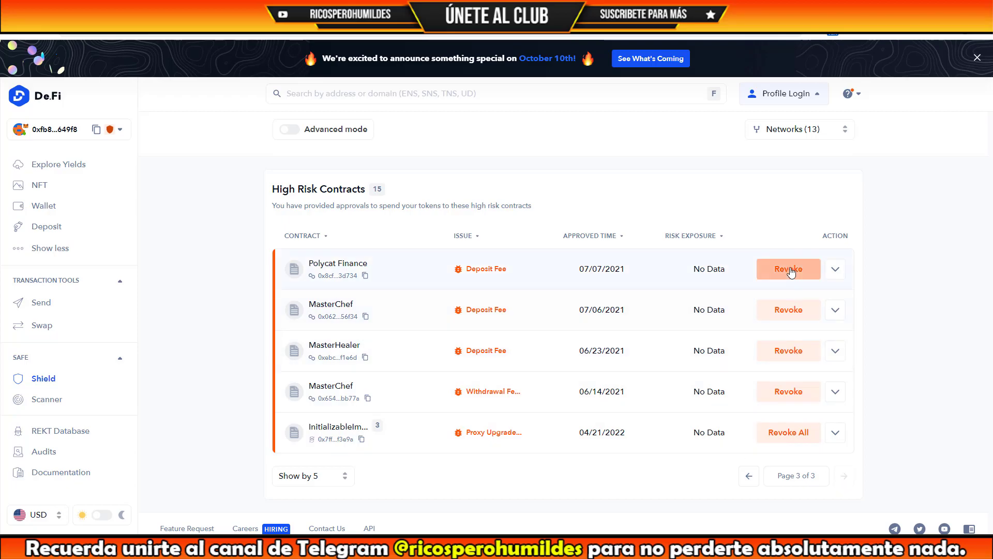
scroll(787, 271, up, 3)
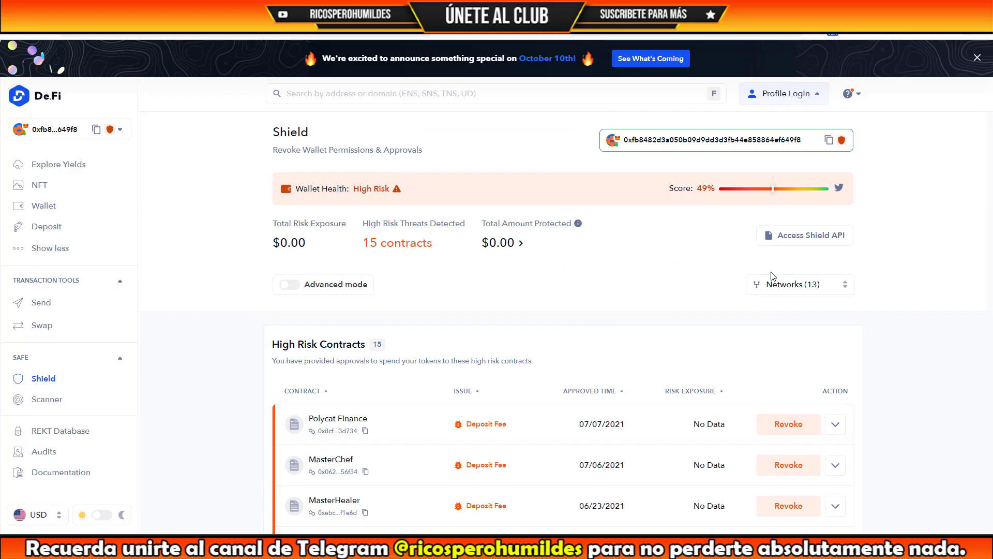
scroll(771, 282, down, 1)
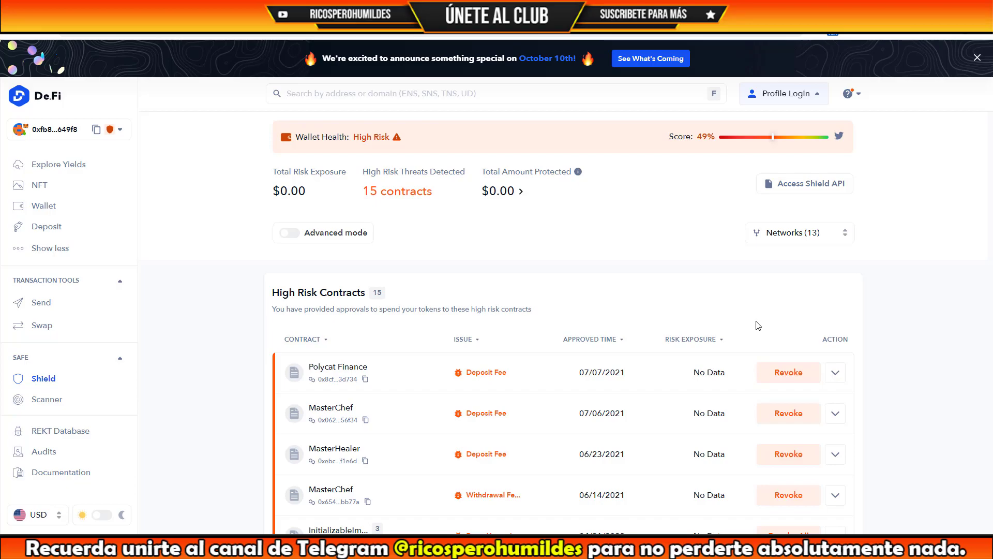
scroll(724, 314, down, 1)
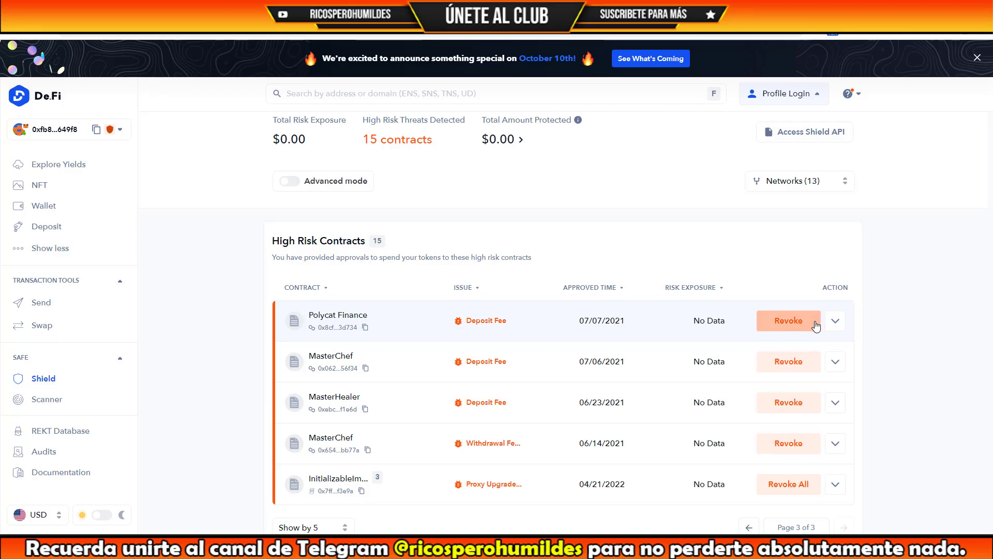
Try to revoke the Polycat Finance approval, allowing the switch to Polygon Mainnet, then reject the FISH spending-cap request
click(796, 321)
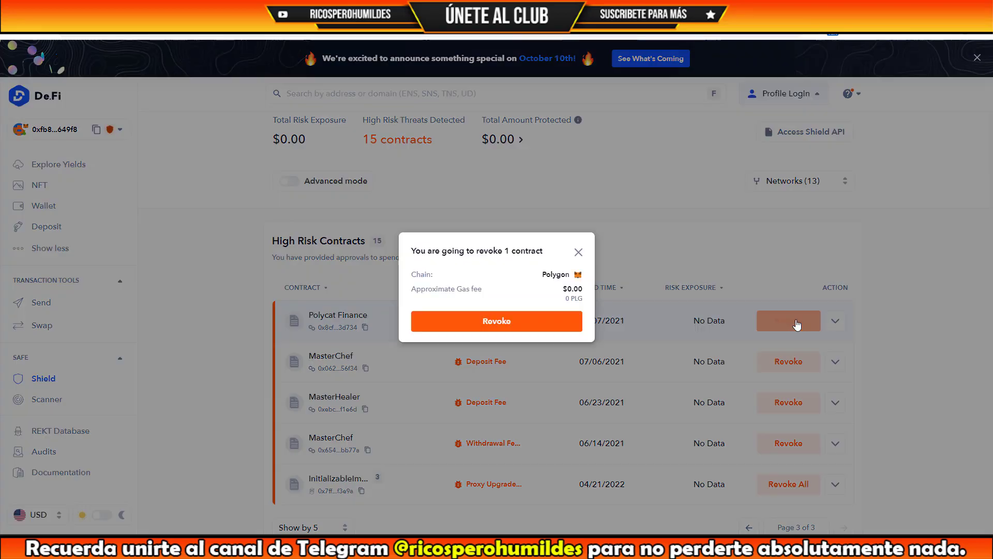
click(504, 322)
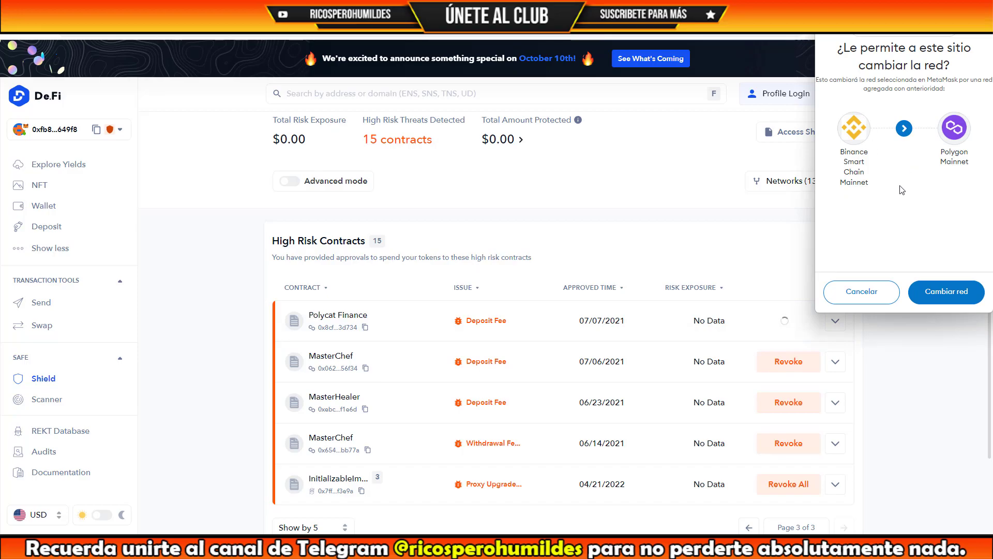
click(944, 291)
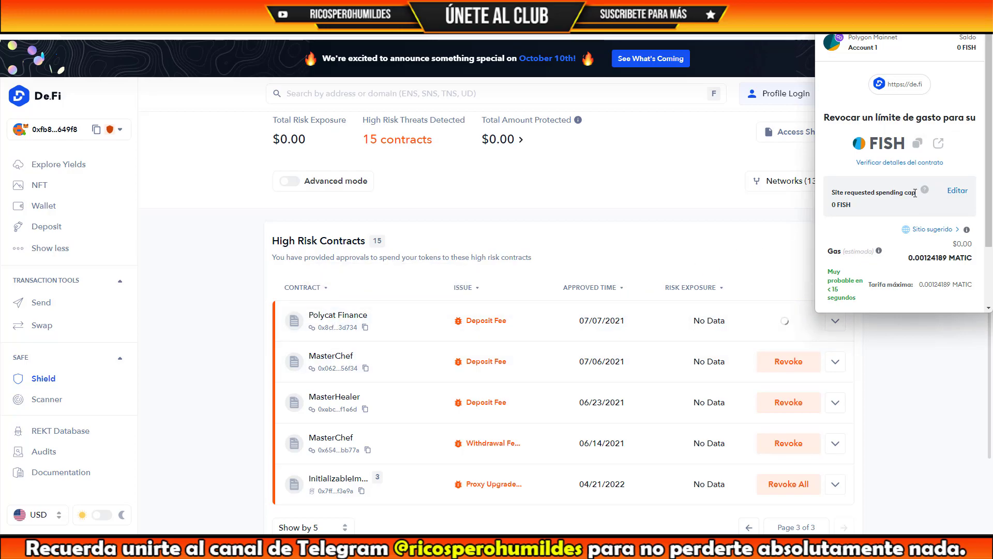
scroll(880, 218, down, 2)
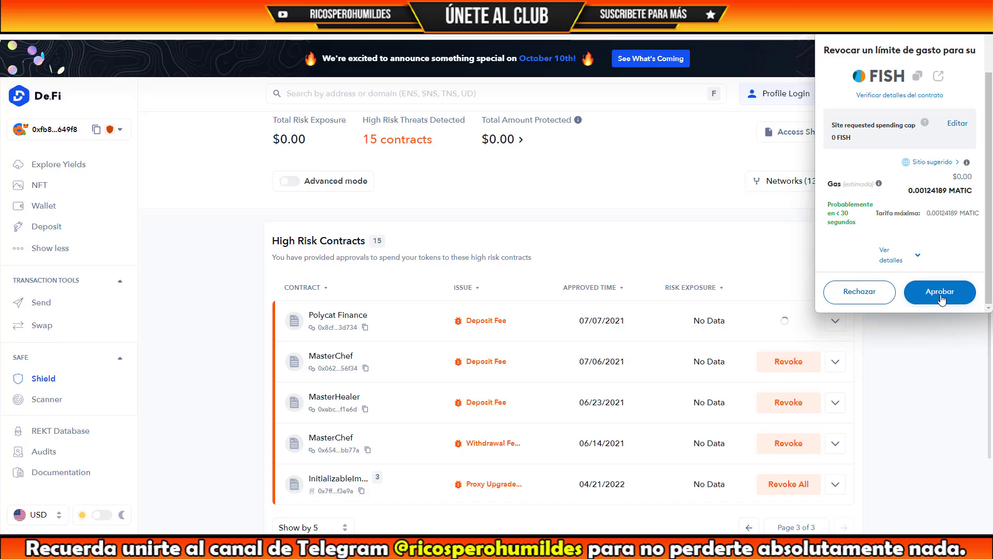
click(864, 295)
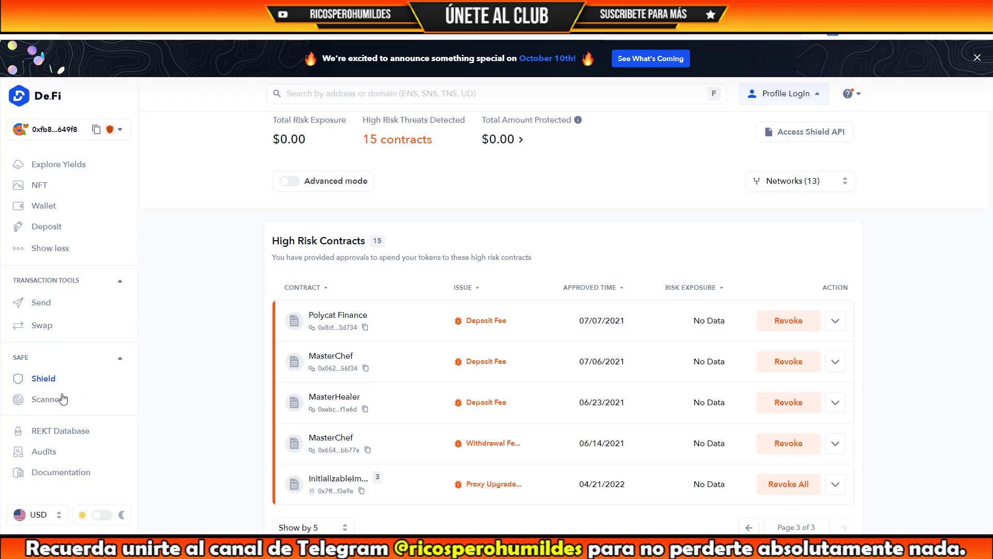
Open the smart contract Scanner with its contract search in view
scroll(187, 345, up, 1)
scroll(186, 345, up, 1)
scroll(186, 347, down, 2)
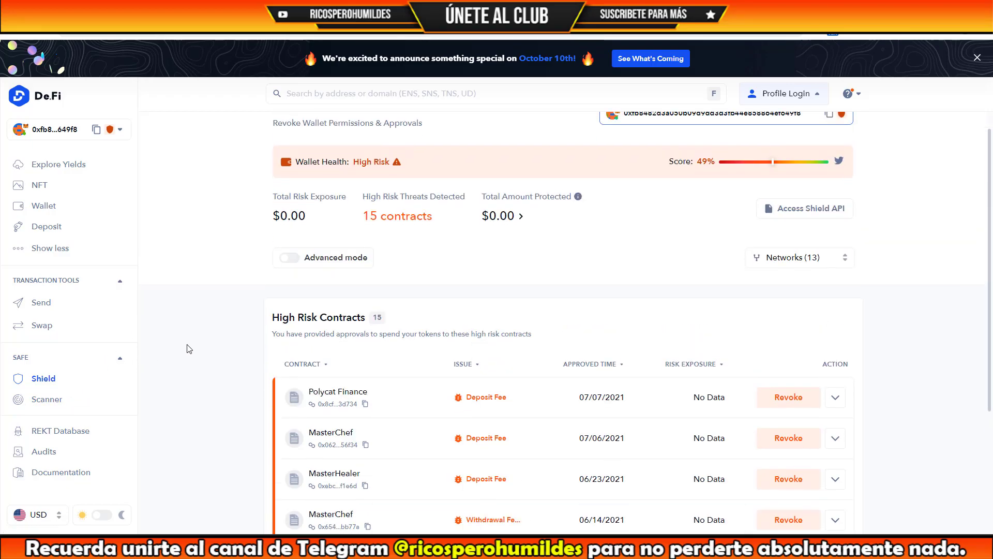
click(58, 407)
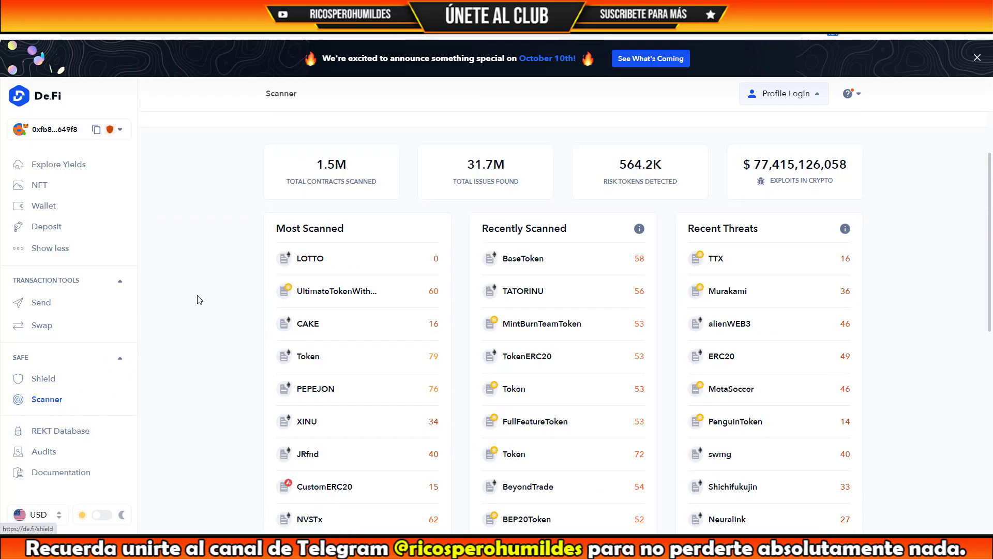
scroll(200, 300, up, 2)
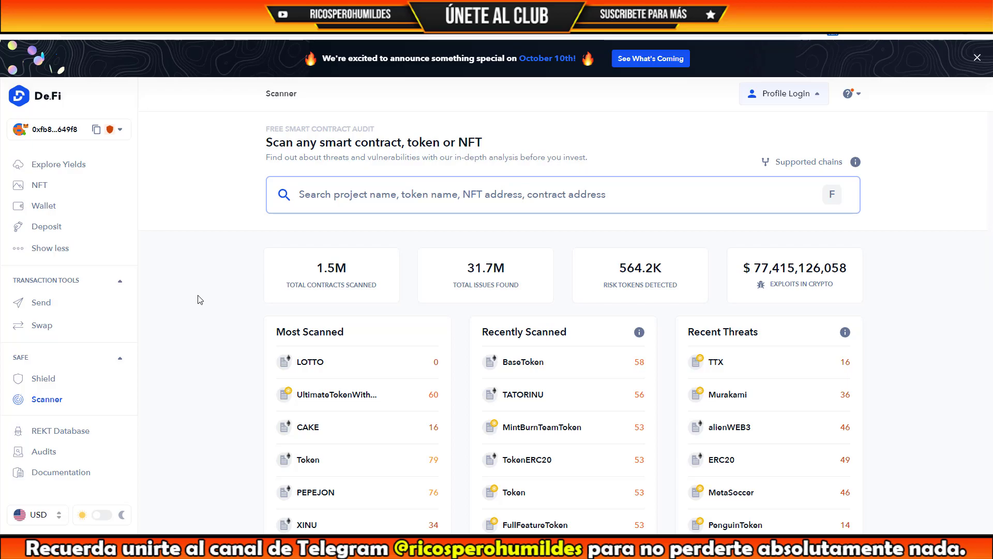
Switch to PancakeSwap and change the connected network to BNB Smart Chain, approving the change in MetaMask
key(ctrl+Tab)
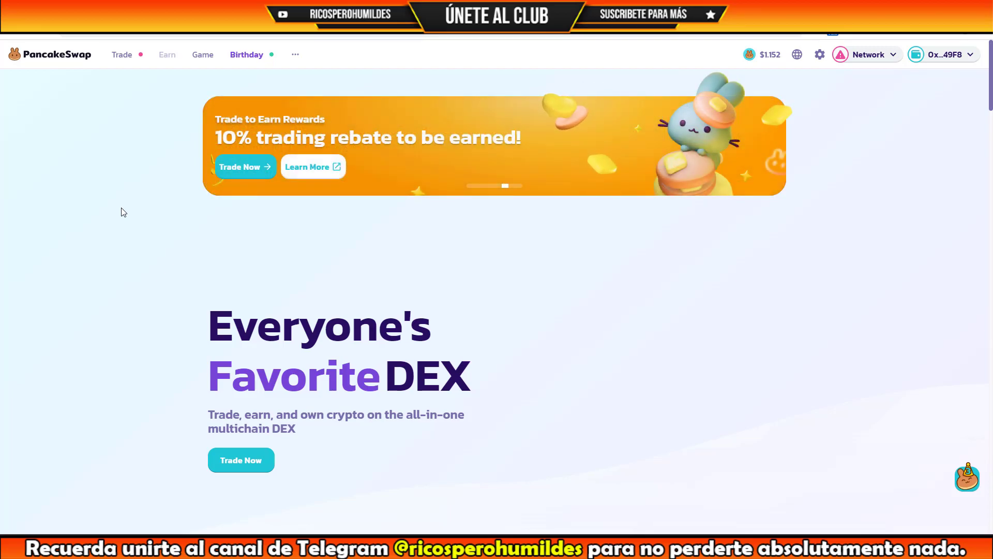
mouse_move(140, 66)
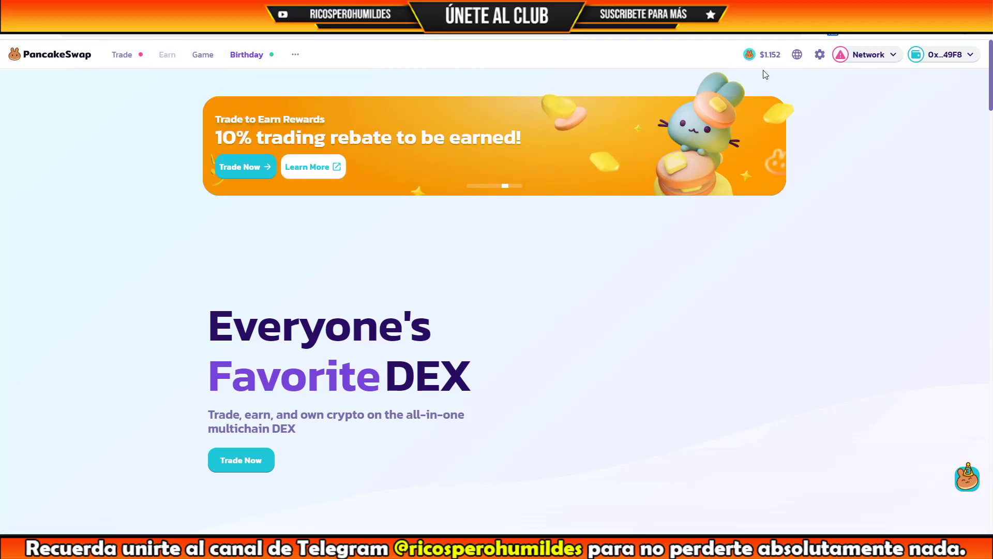
mouse_move(844, 62)
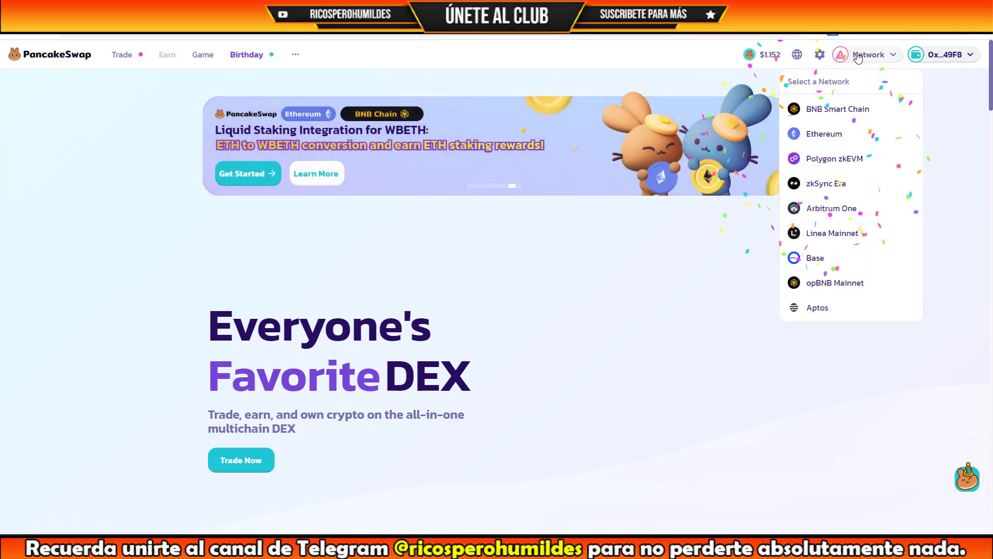
click(833, 113)
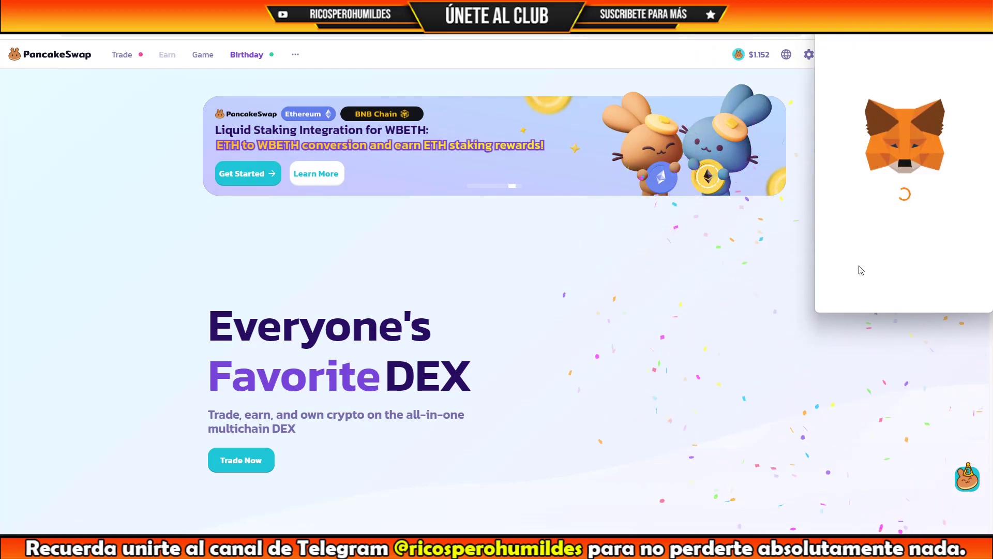
click(942, 292)
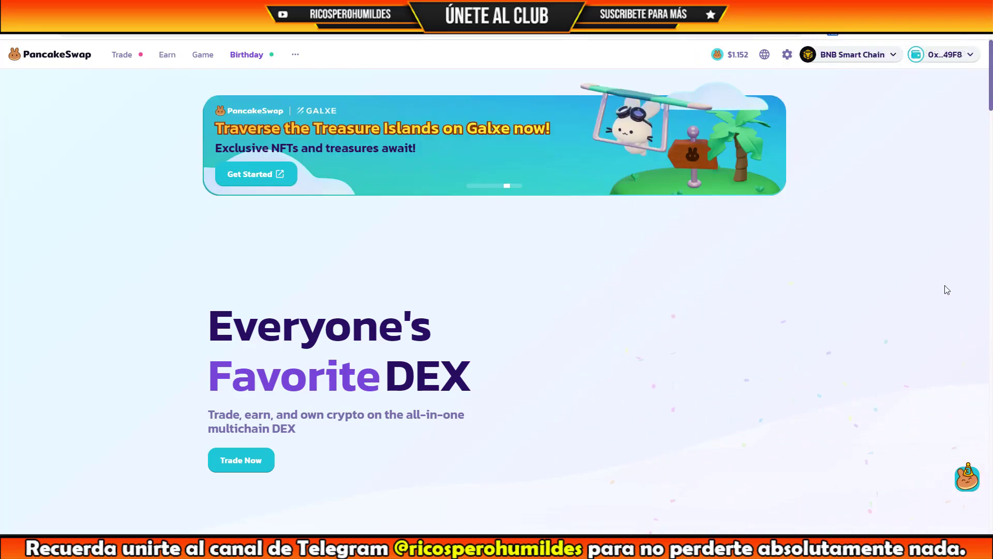
Open the PancakeSwap farms, expand the CAKE-USDT LP farm and view its contract
mouse_move(171, 65)
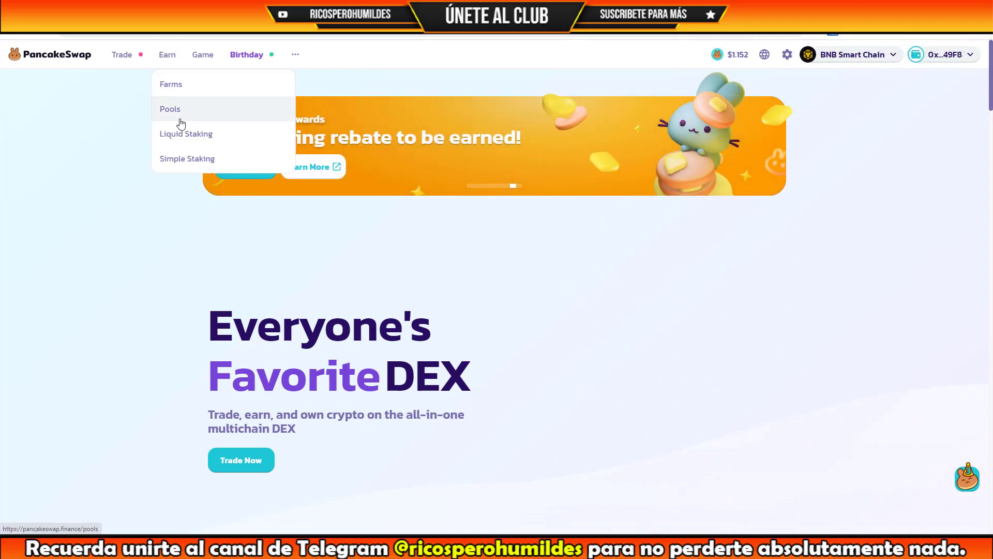
click(193, 91)
scroll(188, 318, down, 1)
scroll(188, 317, down, 3)
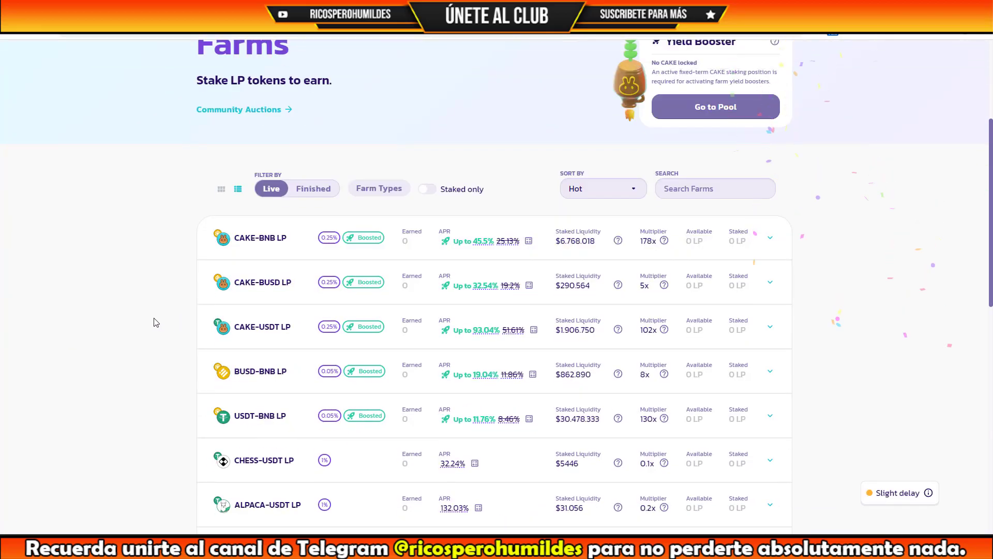
click(304, 339)
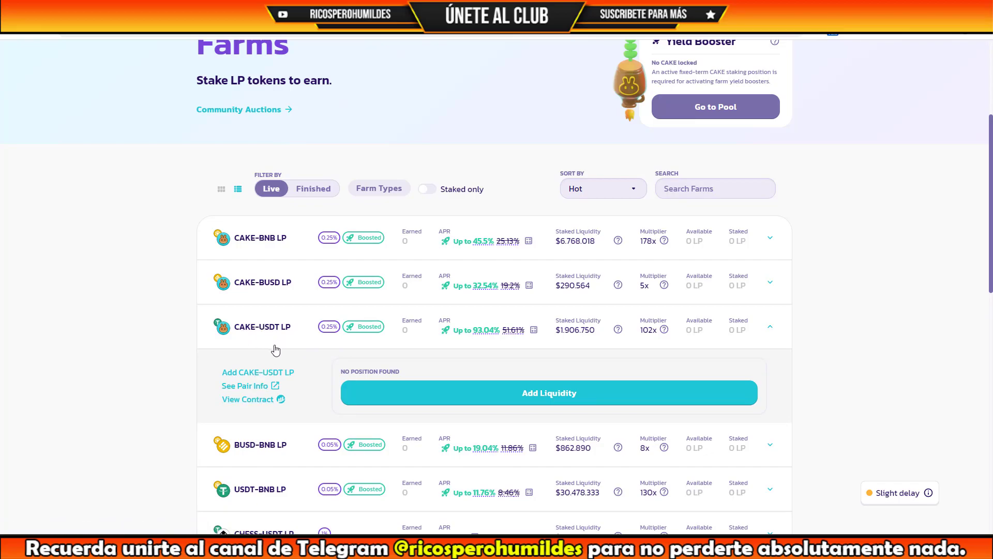
click(253, 401)
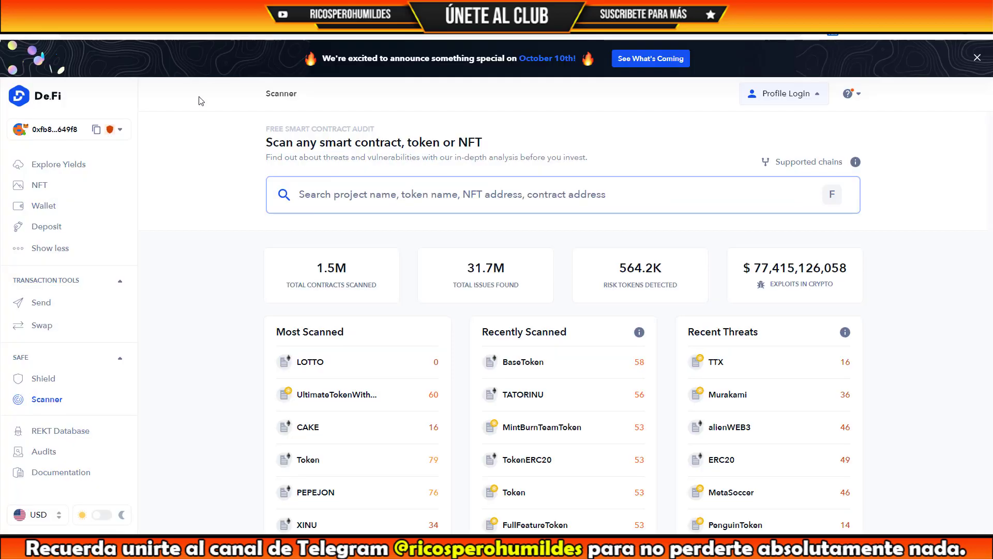
In the De.Fi Scanner, search for contract 0x7f51c8AaA6B0599aBd16674e2b17FEc7a9f674A1 and open the PancakeV3Pool result on BNB
click(321, 193)
text(0x7f51c8AaA6B0599aBd16674e2b17FEc7a9f674A1)
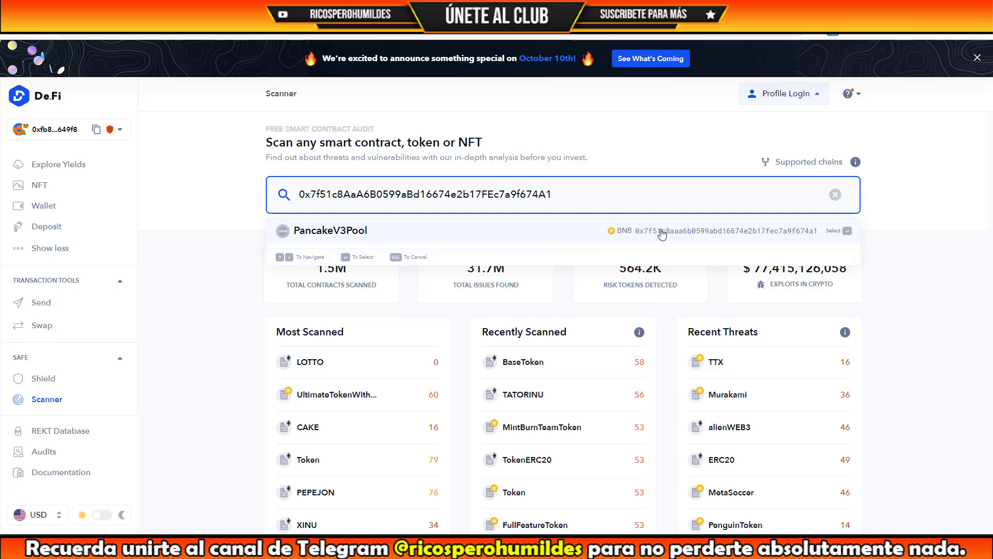
click(697, 235)
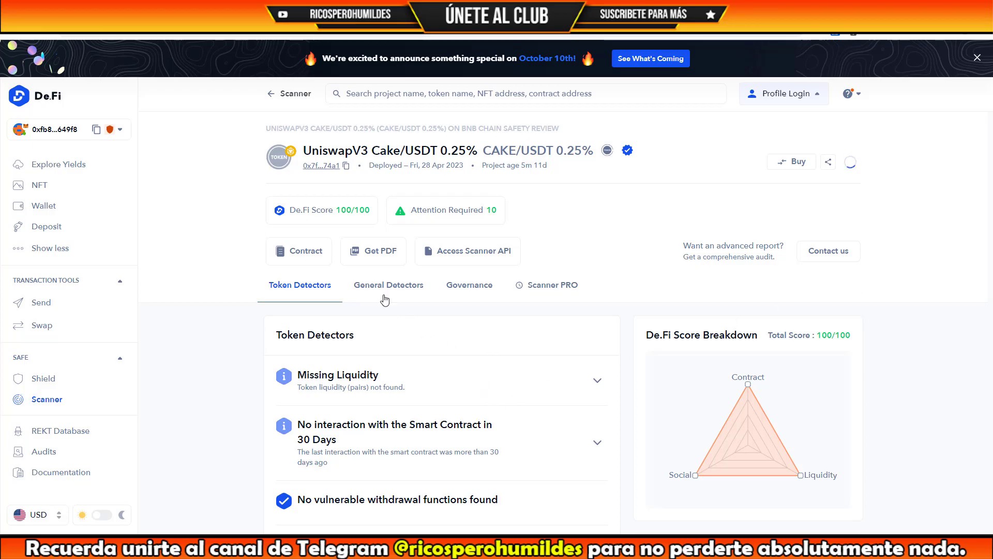
Examine the CAKE/USDT safety report: De.Fi Score scale, token detectors, general detectors and governance details
mouse_move(348, 209)
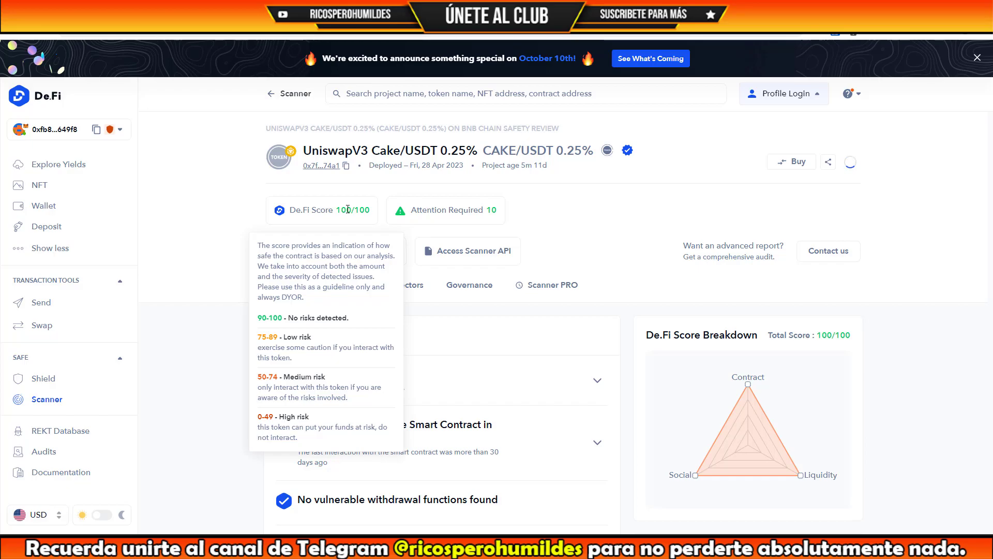
scroll(202, 248, down, 2)
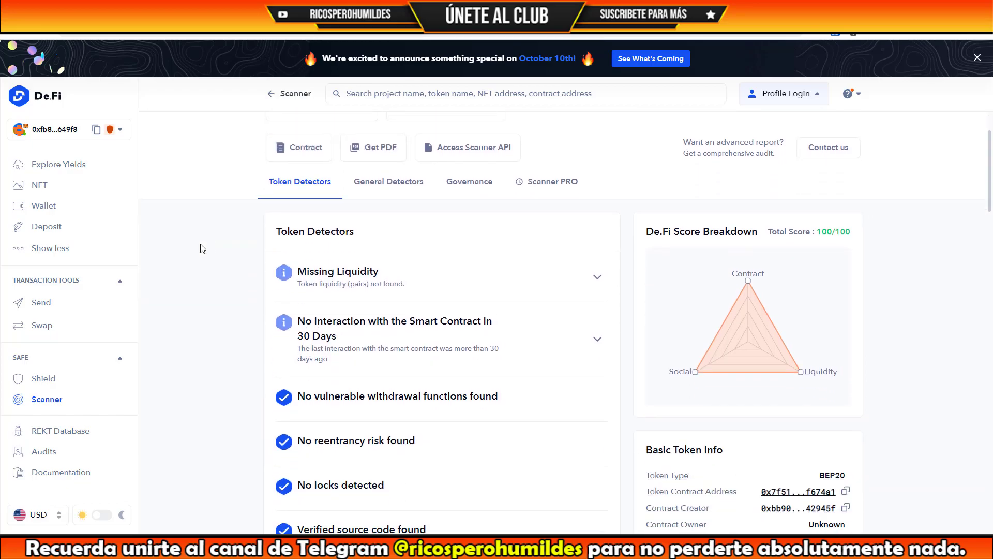
click(385, 184)
click(481, 189)
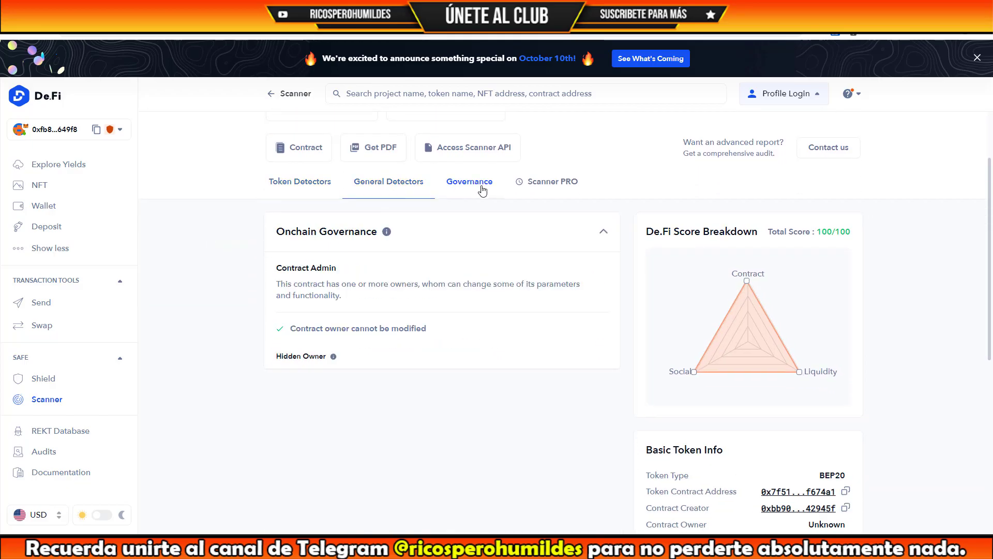
click(408, 189)
click(299, 192)
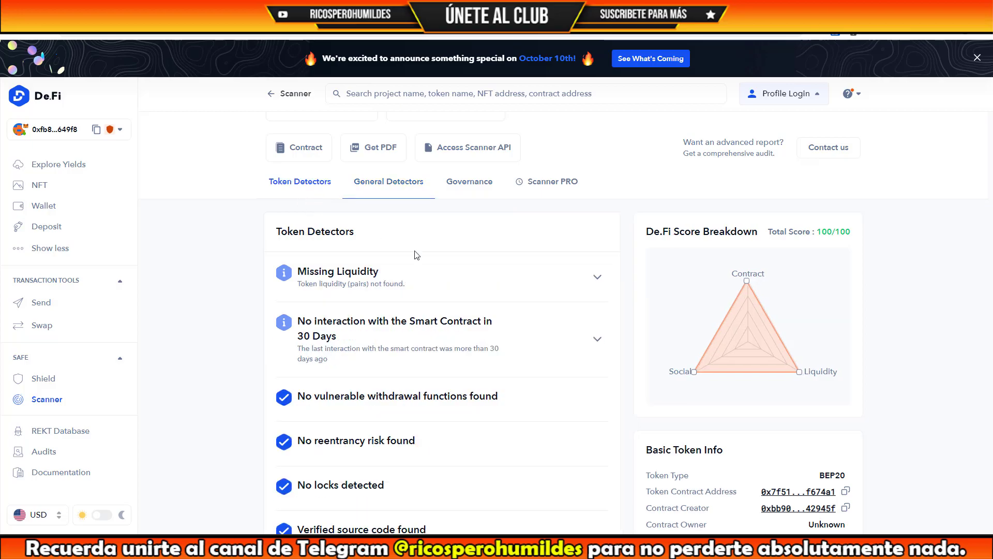
scroll(416, 255, down, 4)
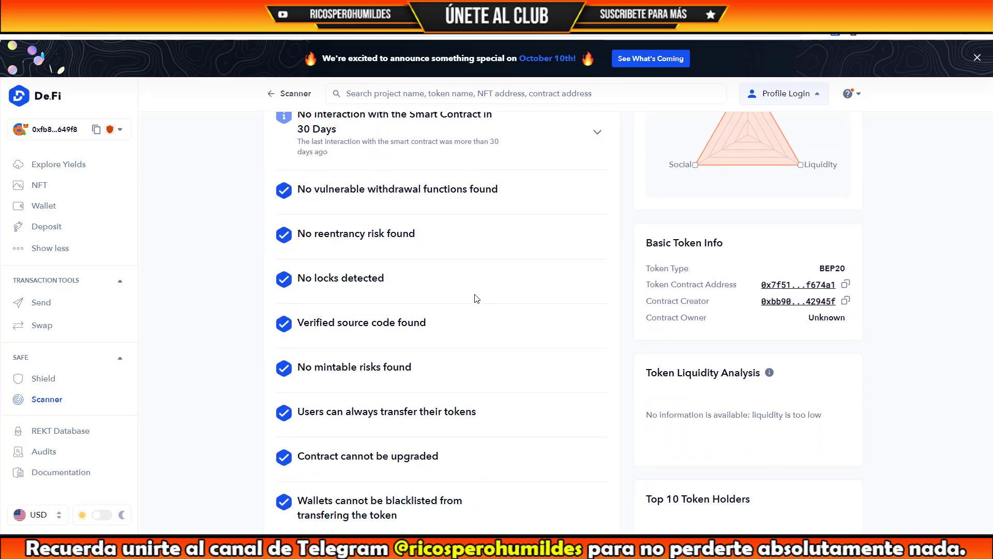
scroll(243, 313, up, 3)
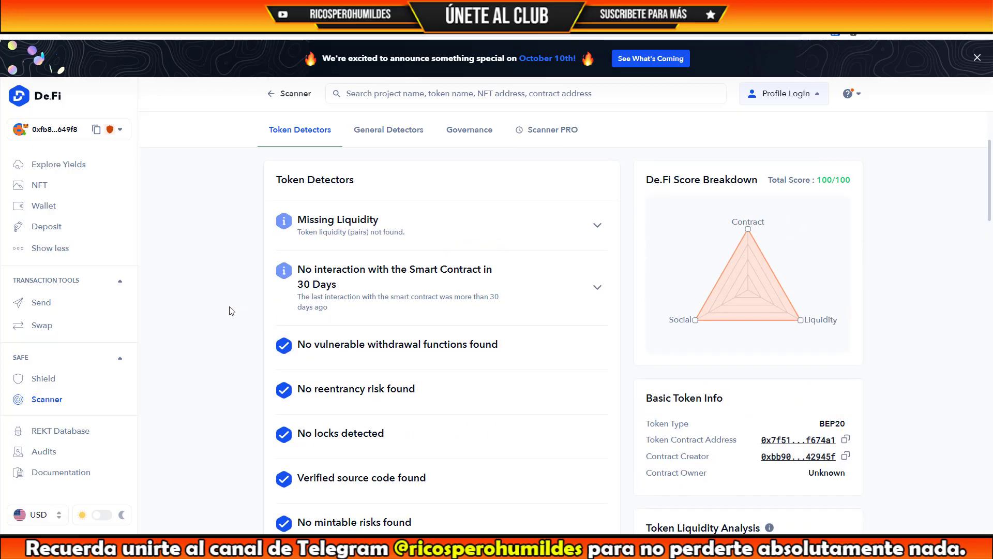
scroll(223, 290, up, 3)
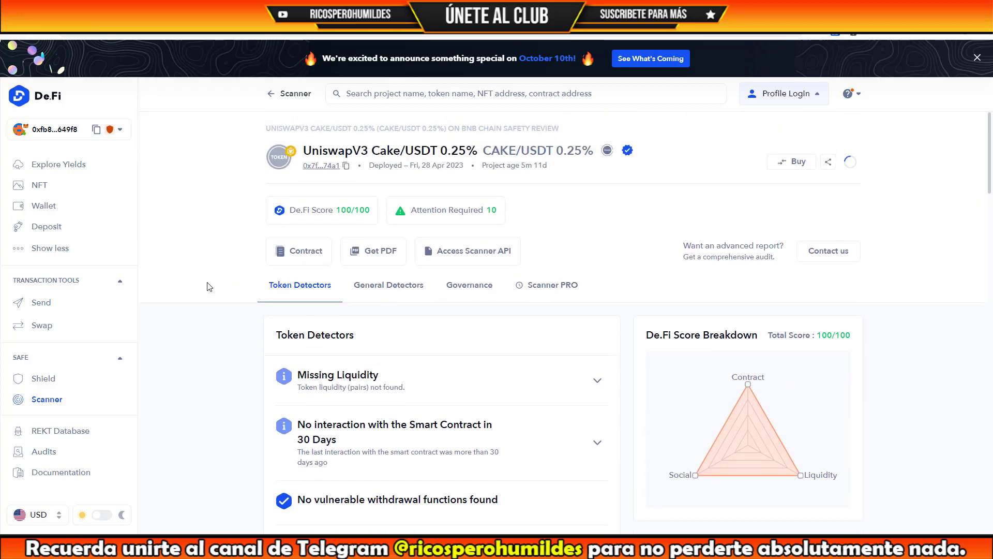